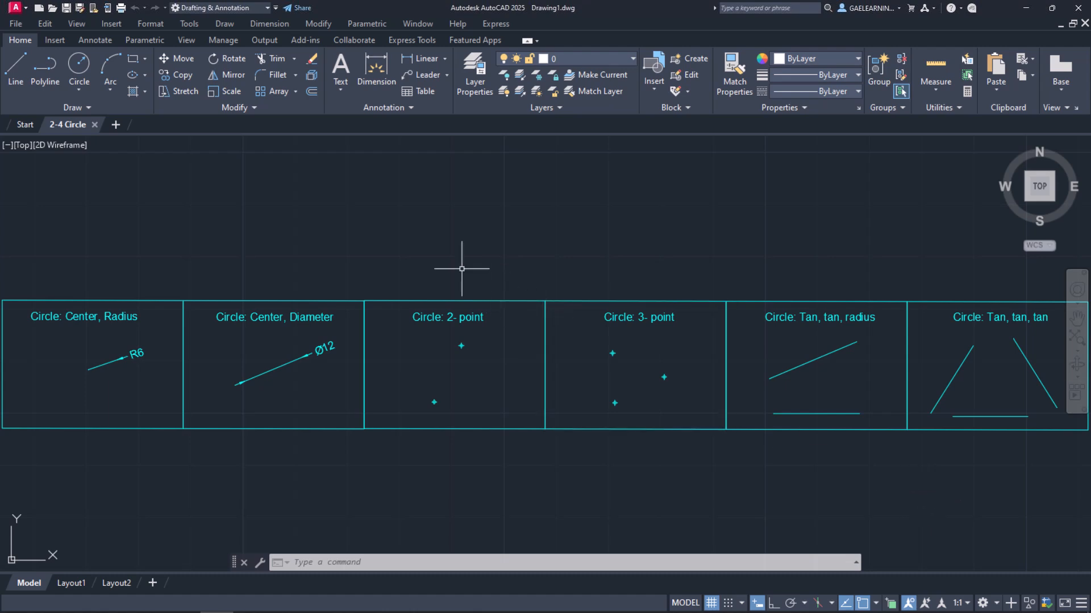
- Examine the available circle creation methods and the enabled object snap modes
{"action": "left_click", "coordinate": [225, 25]}
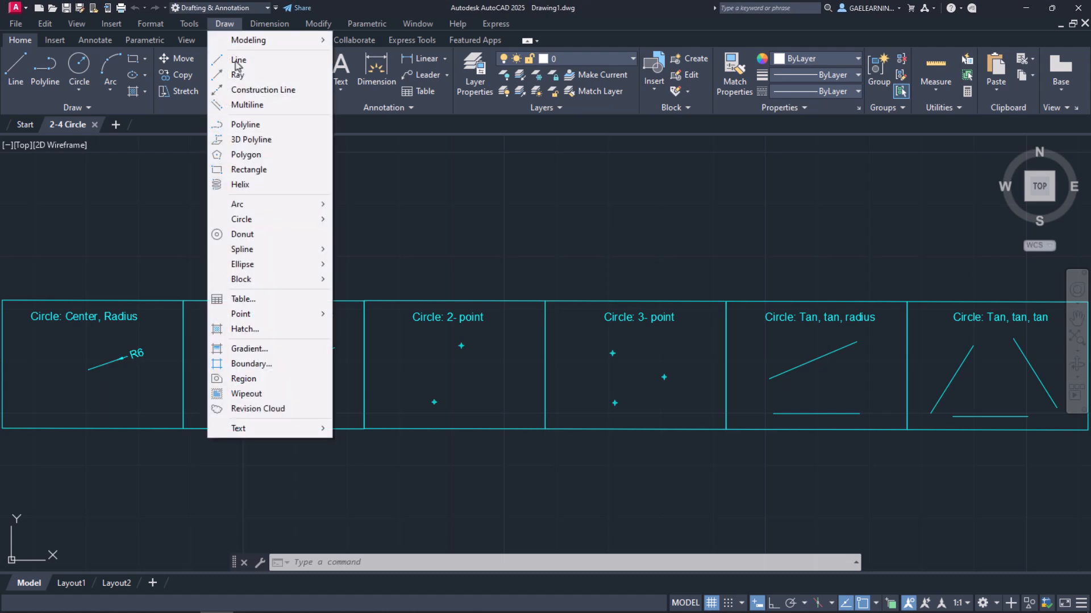
{"action": "mouse_move", "coordinate": [270, 222]}
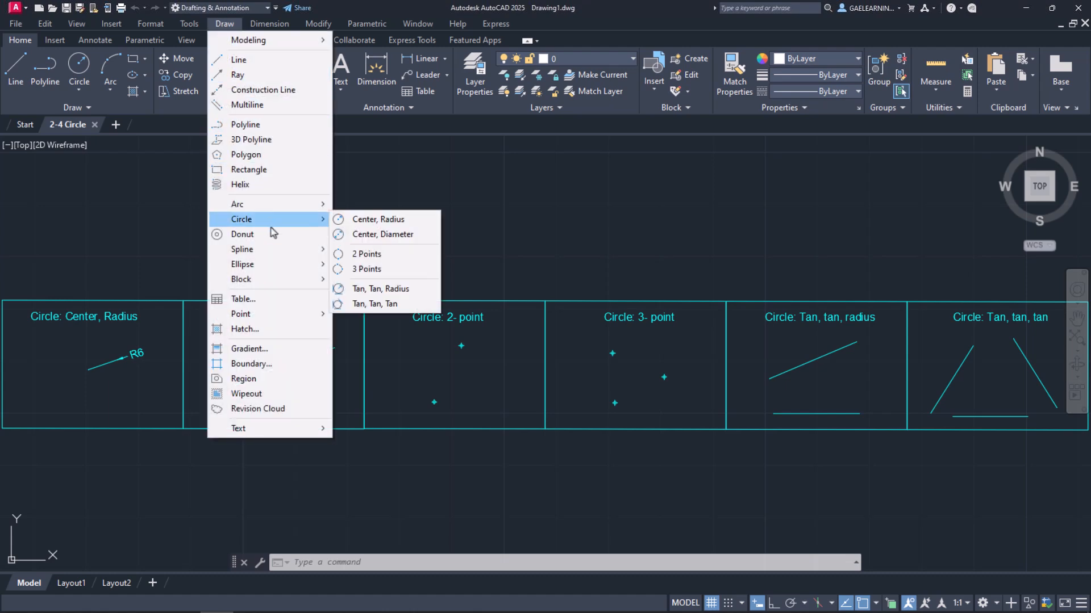
{"action": "key", "text": "Escape"}
{"action": "key", "text": "Escape"}
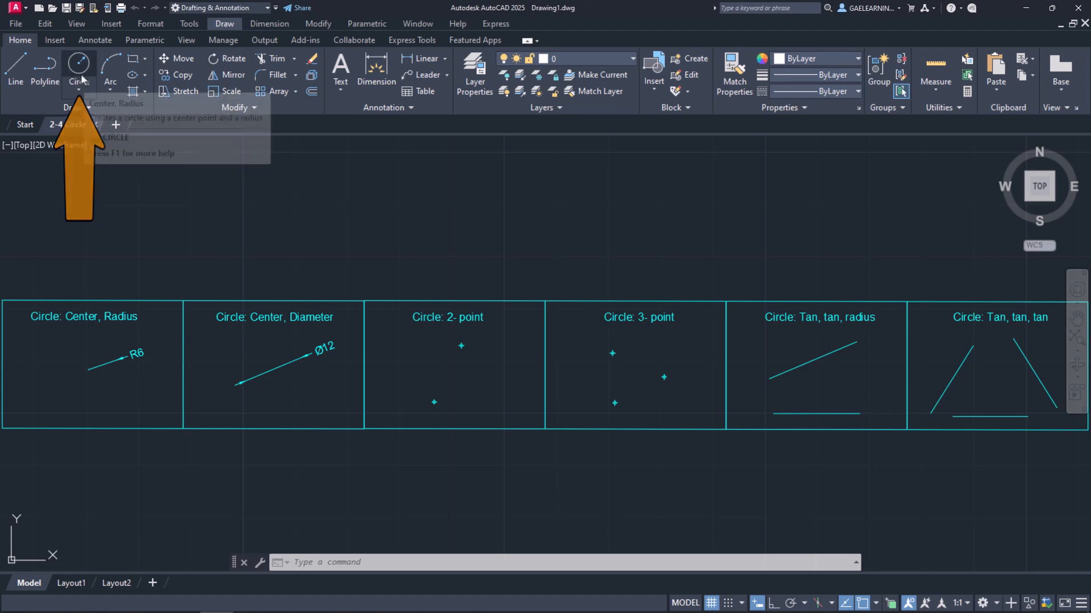
{"action": "mouse_move", "coordinate": [101, 124]}
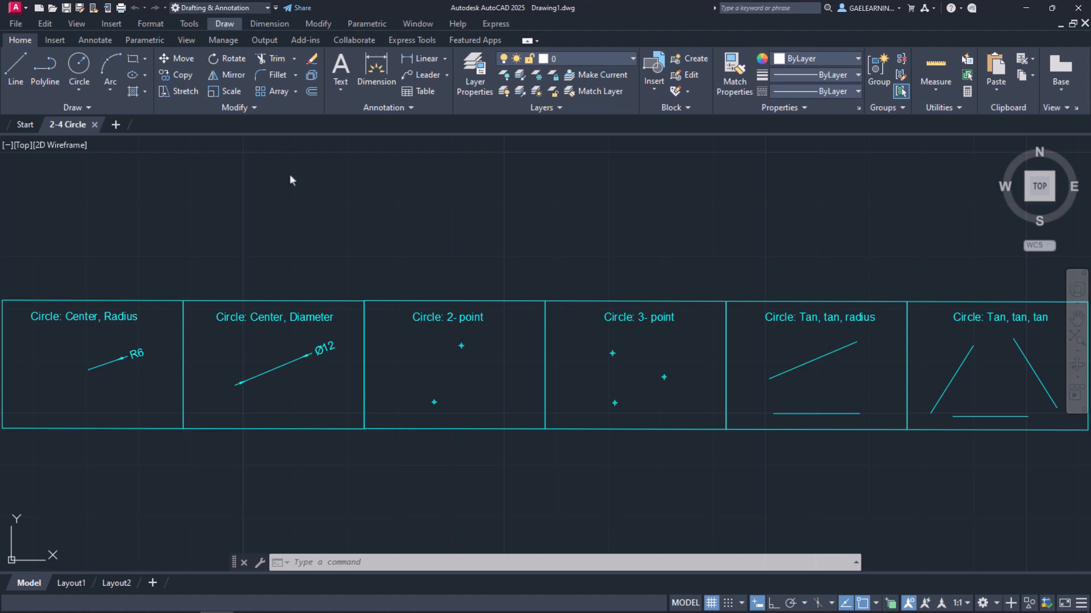
{"action": "left_click", "coordinate": [396, 564]}
{"action": "type", "text": "circle"}
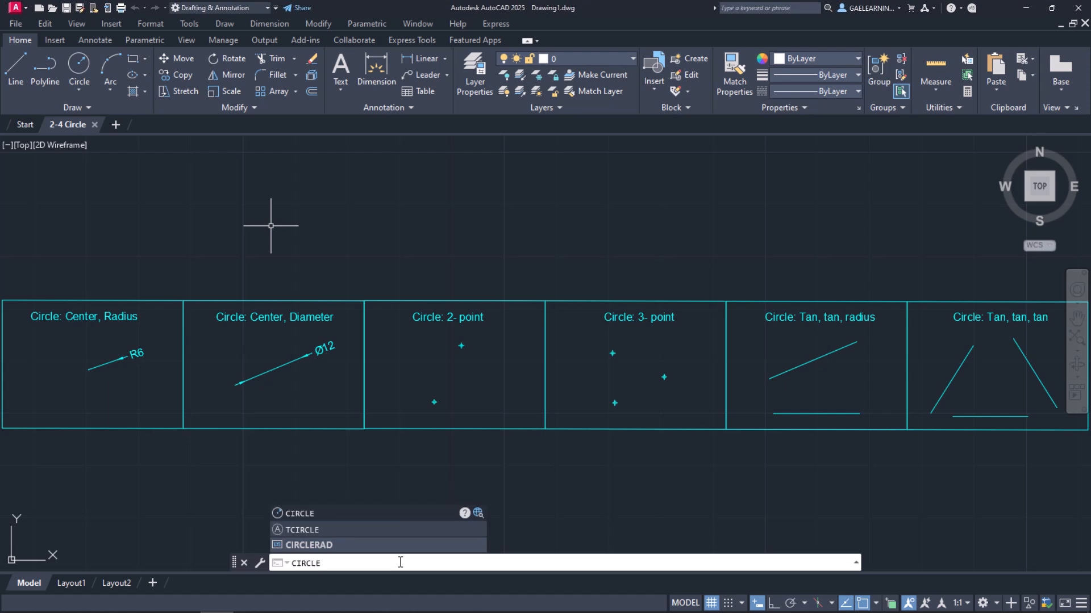
{"action": "key", "text": "Escape"}
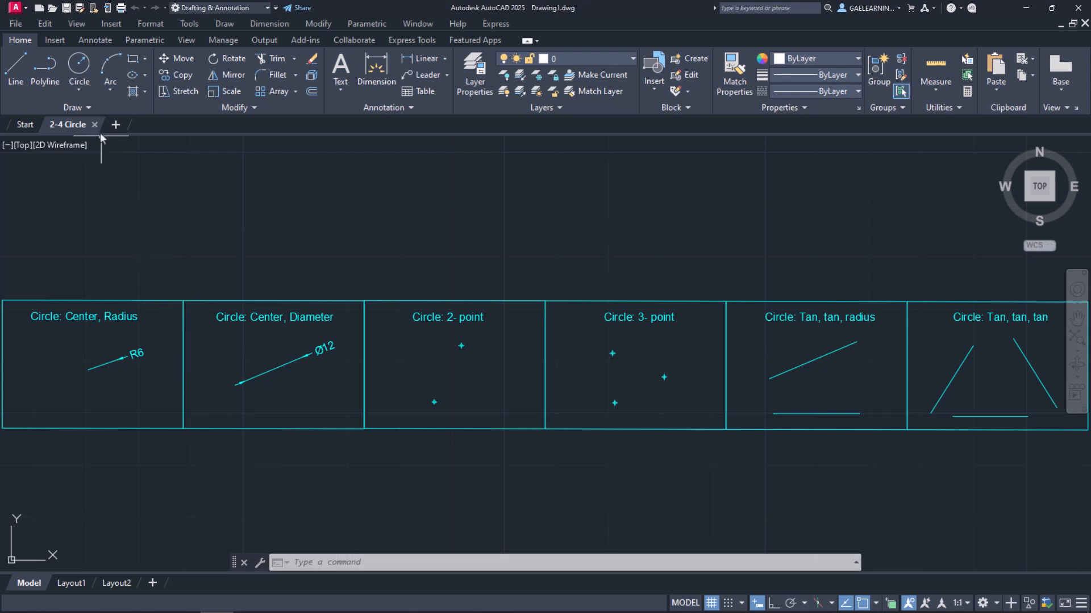
{"action": "left_click", "coordinate": [83, 90]}
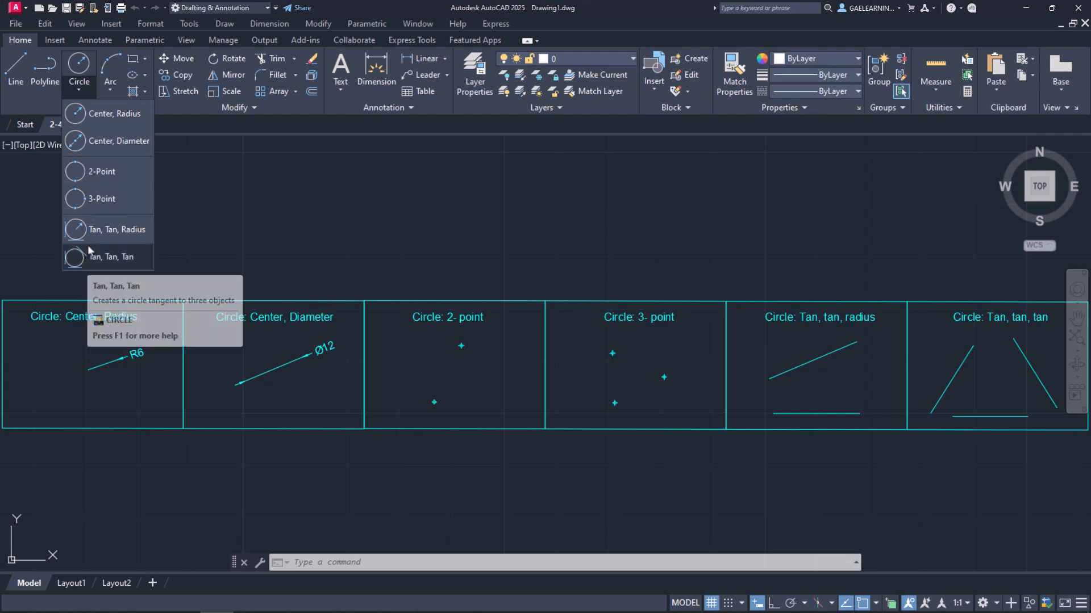
{"action": "left_click", "coordinate": [87, 89]}
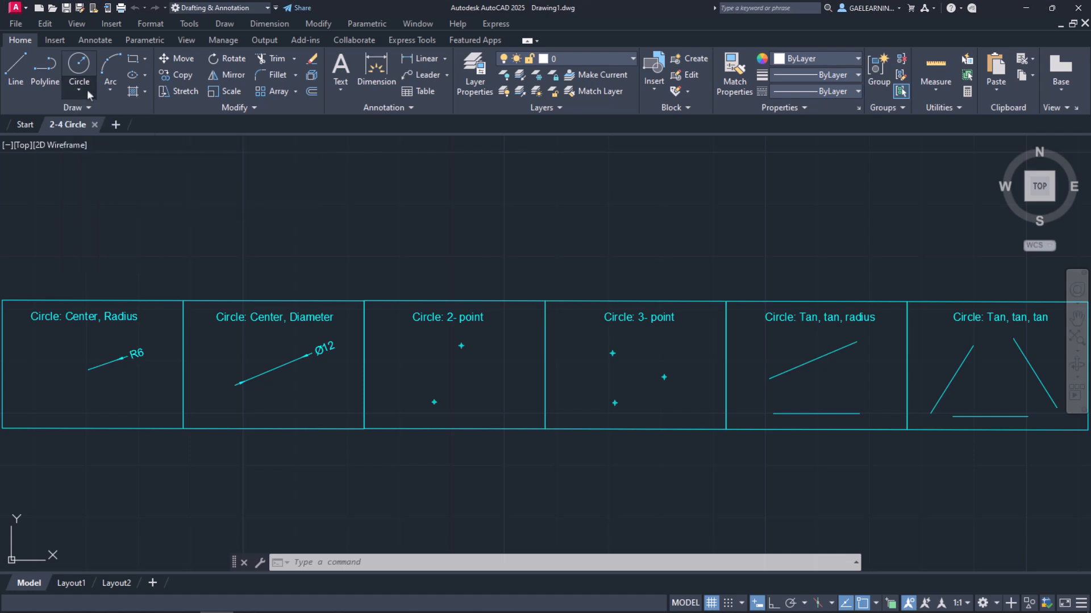
{"action": "left_click", "coordinate": [876, 603]}
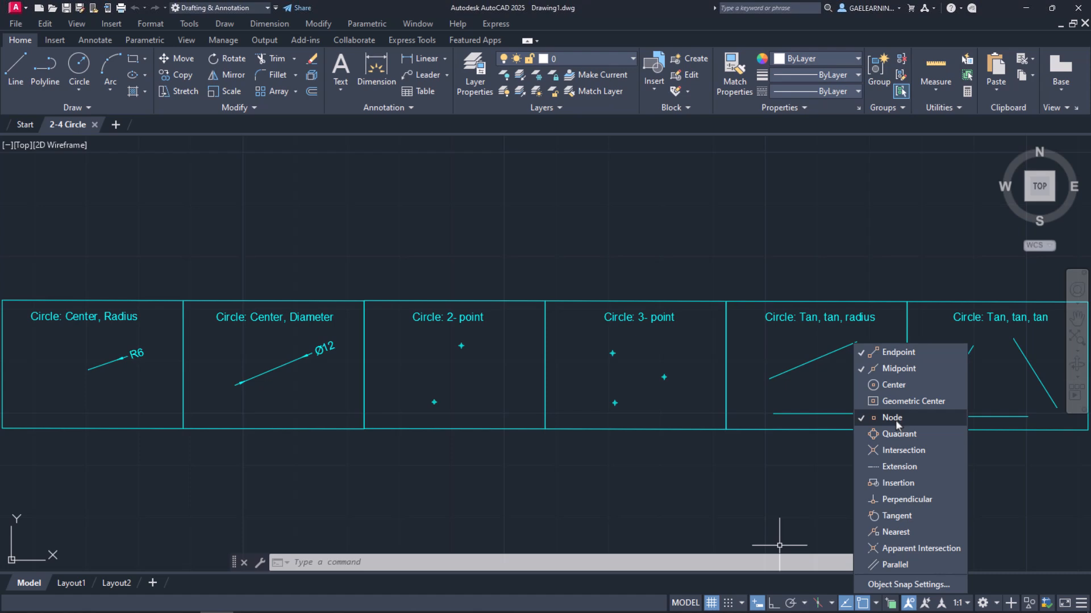
{"action": "left_click", "coordinate": [877, 608]}
- Draw a Center, Radius circle of radius 6 centred on the inner end of the R6 dimension line
{"action": "scroll", "coordinate": [247, 361], "scroll_direction": "up", "scroll_amount": 5}
{"action": "mouse_move", "coordinate": [212, 359]}
{"action": "middle_mouse_down"}
{"action": "mouse_move", "coordinate": [657, 345]}
{"action": "mouse_move", "coordinate": [774, 324]}
{"action": "middle_mouse_up"}
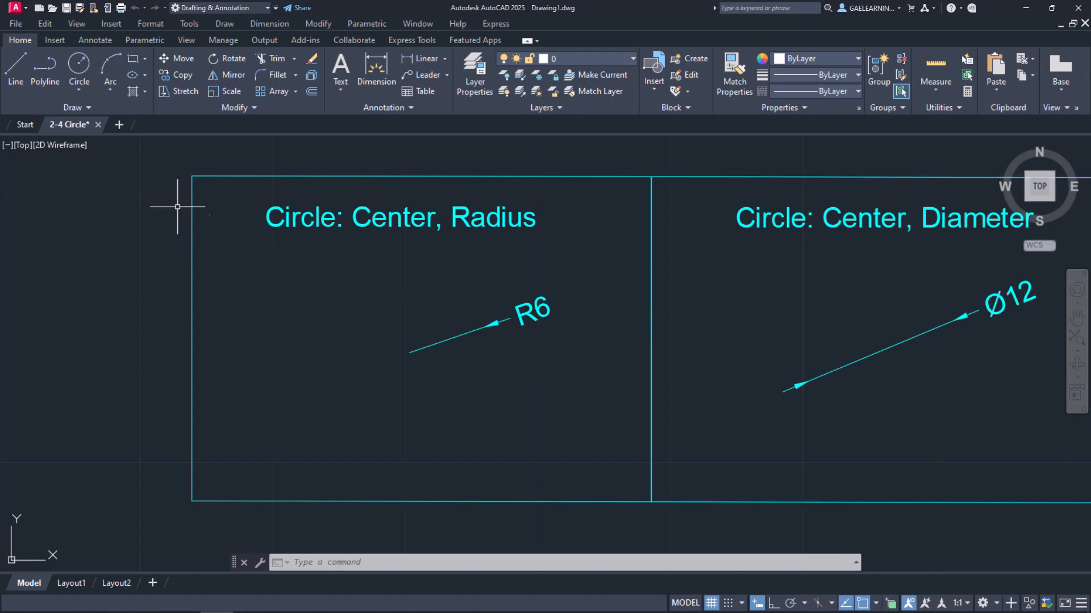
{"action": "left_click", "coordinate": [80, 92]}
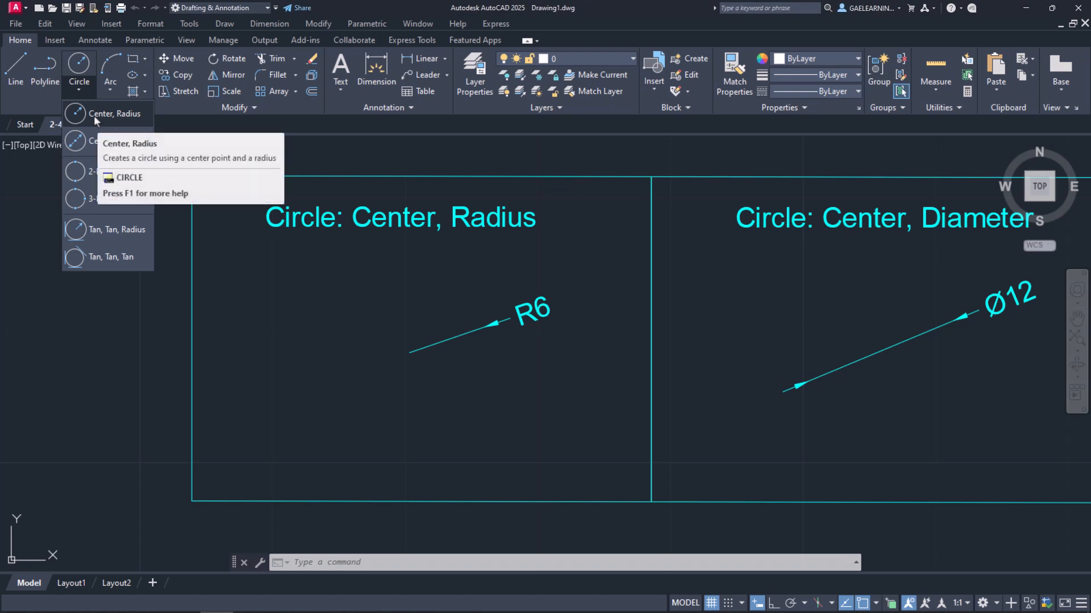
{"action": "left_click", "coordinate": [94, 115]}
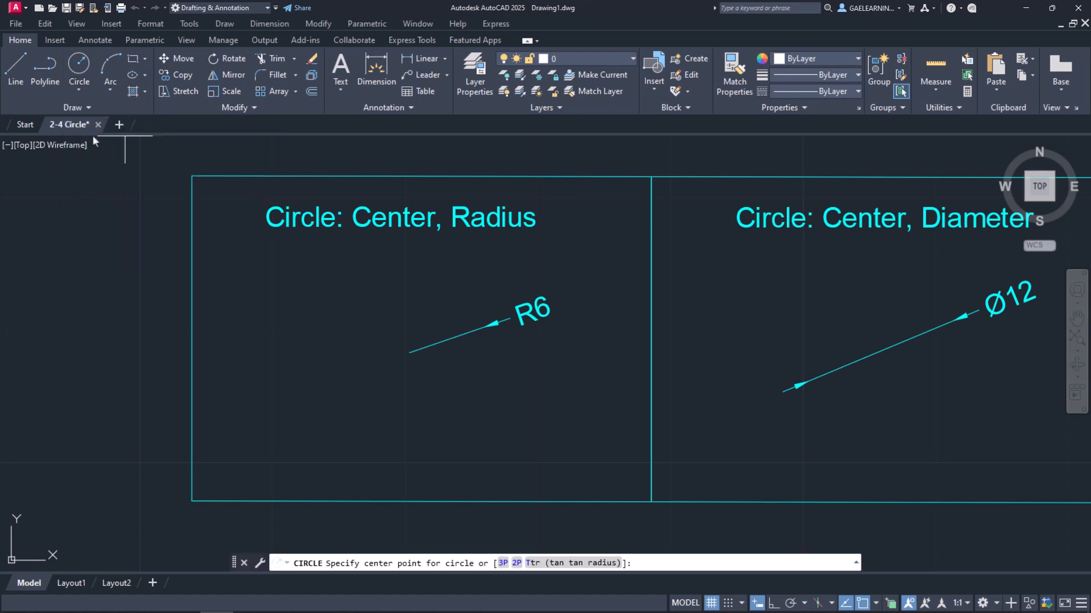
{"action": "left_click", "coordinate": [411, 353]}
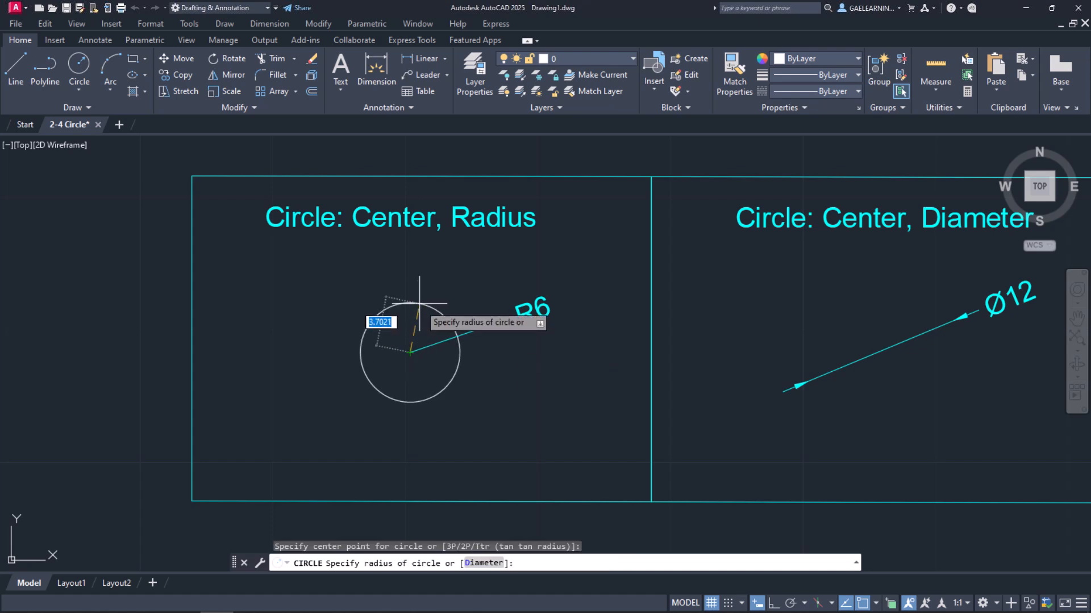
{"action": "type", "text": "6"}
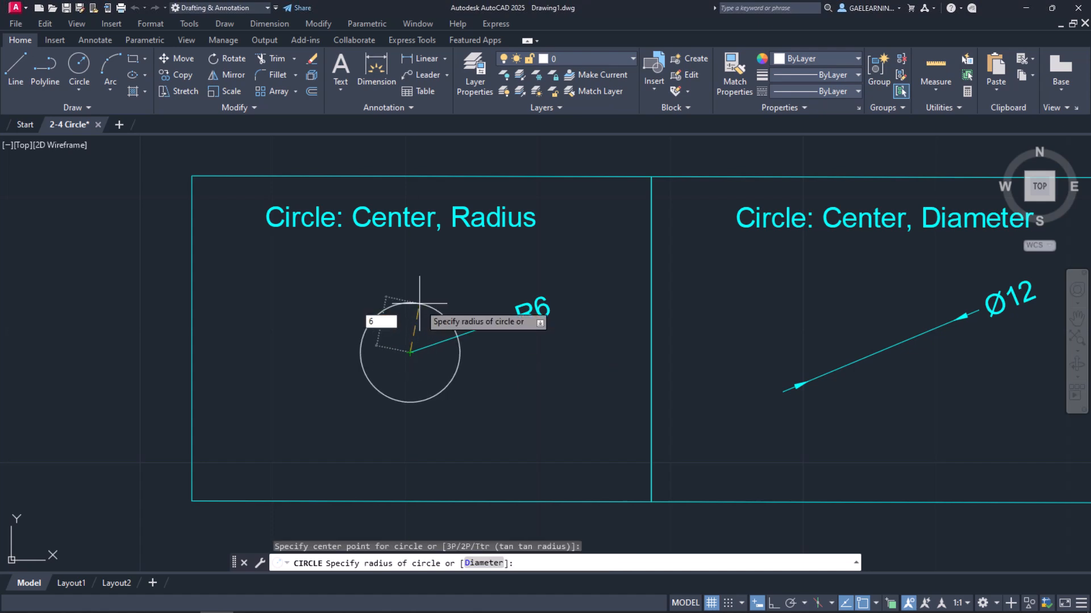
{"action": "key", "text": "Return"}
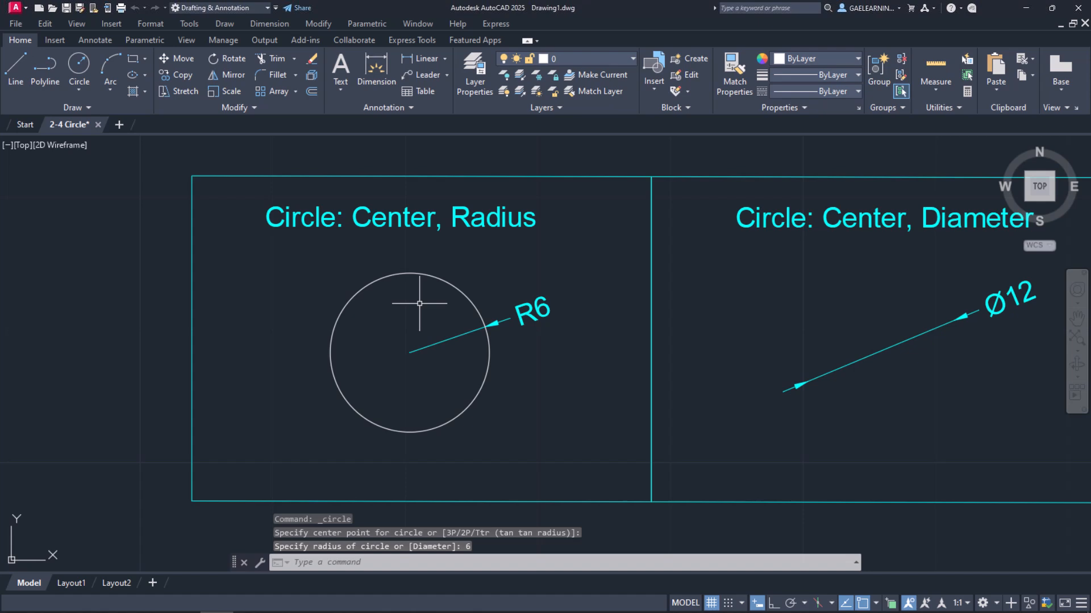
- Draw a Center, Diameter circle of diameter 12 centred on the midpoint of the Ø12 dimension line
{"action": "mouse_move", "coordinate": [942, 336]}
{"action": "middle_mouse_down"}
{"action": "mouse_move", "coordinate": [642, 341]}
{"action": "mouse_move", "coordinate": [591, 317]}
{"action": "mouse_move", "coordinate": [595, 329]}
{"action": "middle_mouse_up"}
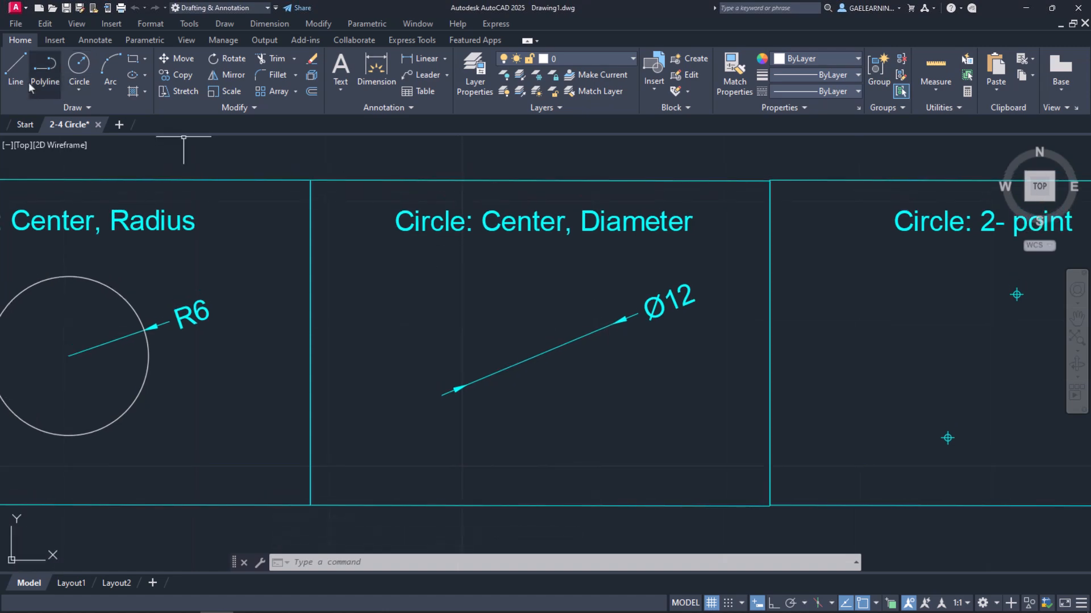
{"action": "left_click", "coordinate": [69, 97]}
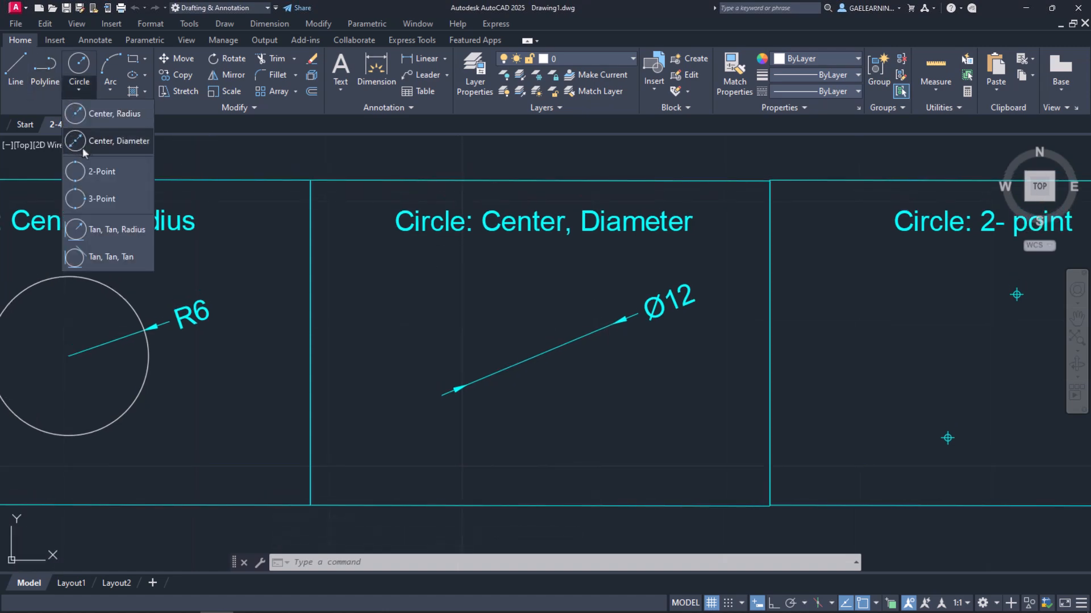
{"action": "left_click", "coordinate": [132, 142]}
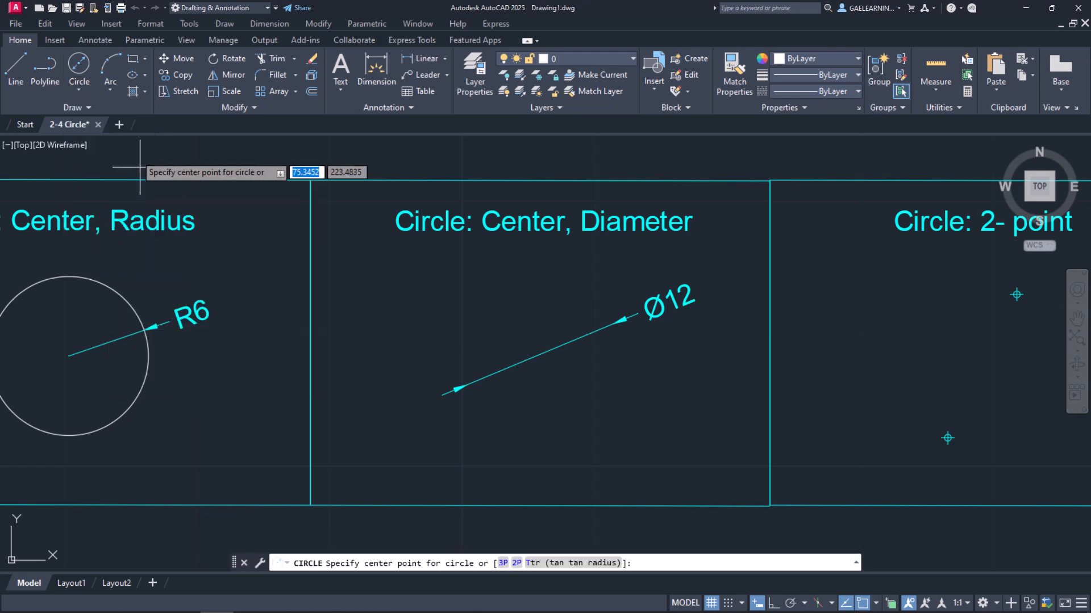
{"action": "left_click", "coordinate": [541, 353]}
{"action": "type", "text": "12"}
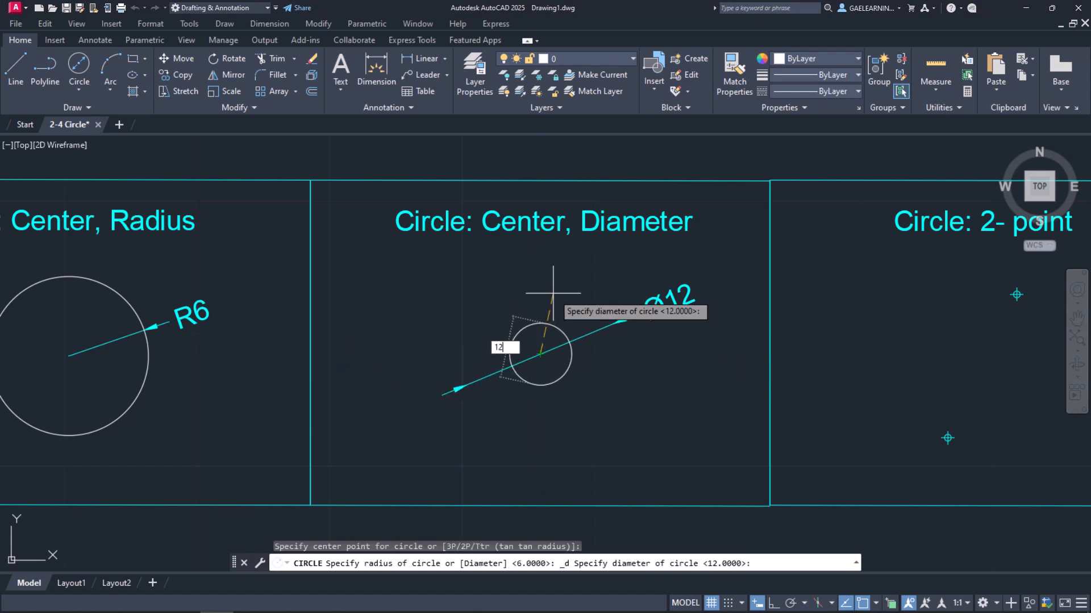
{"action": "key", "text": "Return"}
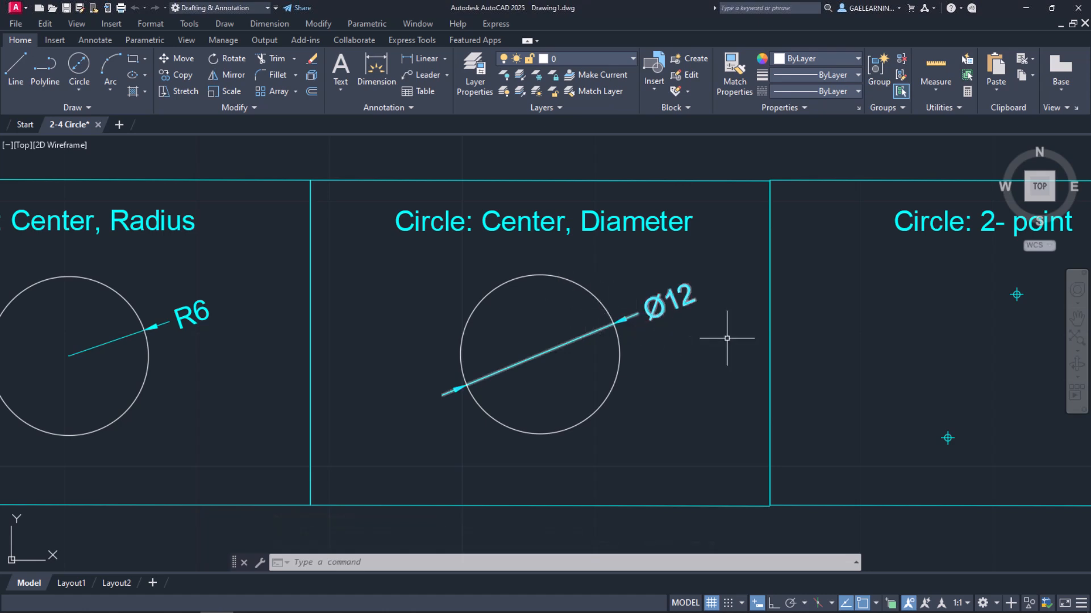
- Draw a 2-Point circle from the lower to the upper point marker in the "Circle: 2- point" frame
{"action": "middle_click_drag", "start_coordinate": [847, 343], "coordinate": [165, 340]}
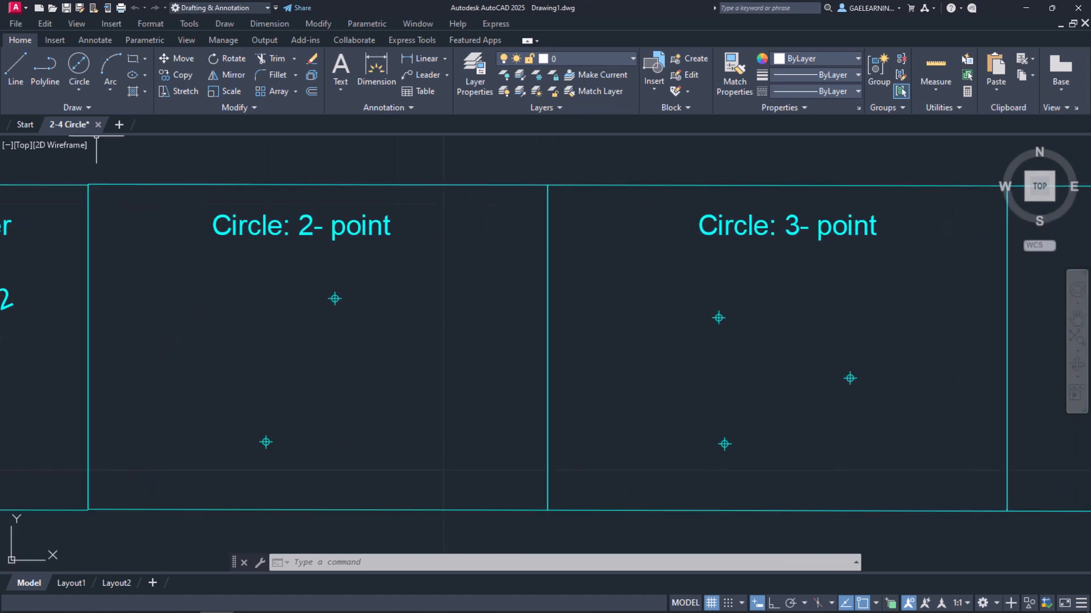
{"action": "left_click", "coordinate": [79, 89]}
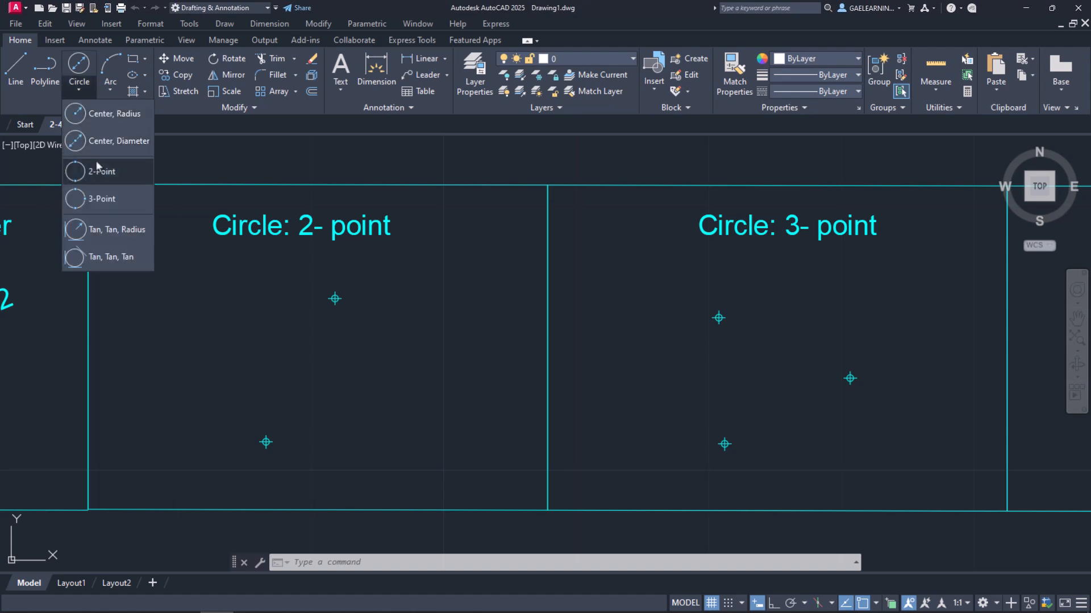
{"action": "left_click", "coordinate": [100, 176]}
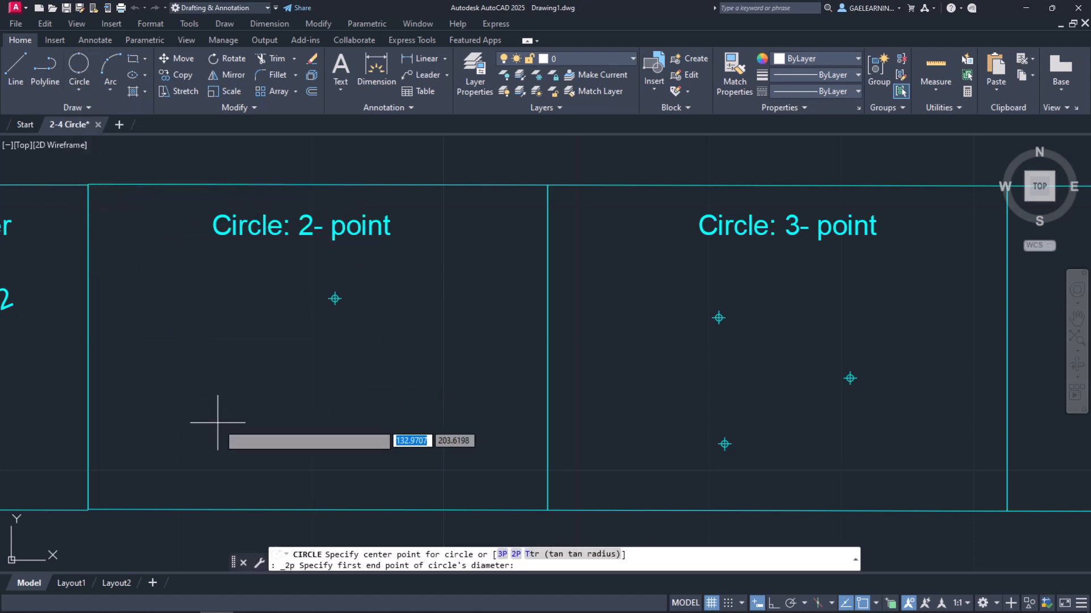
{"action": "left_click", "coordinate": [265, 442]}
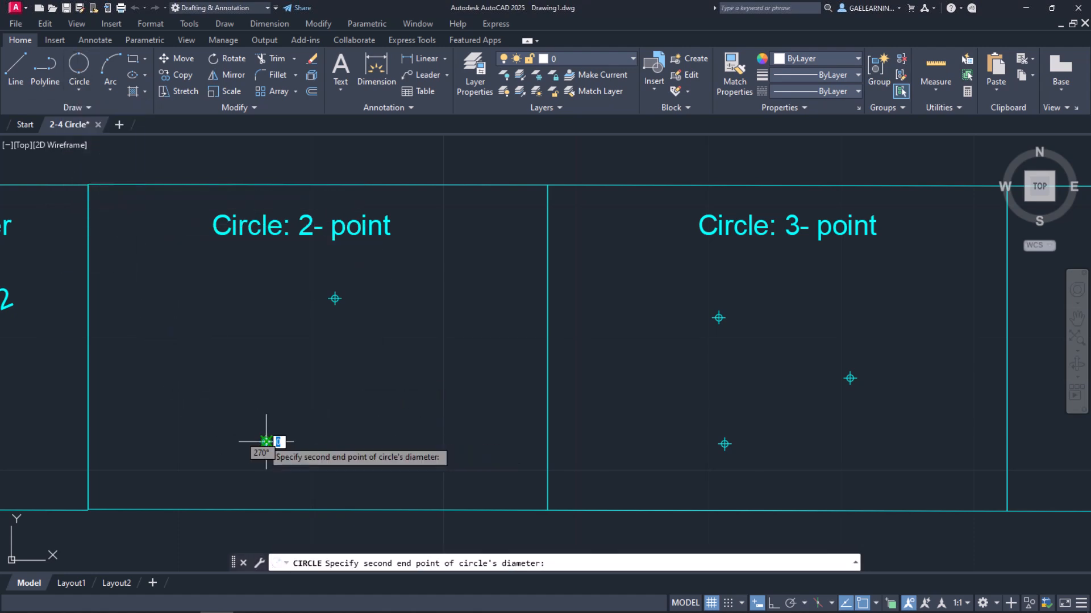
{"action": "left_click", "coordinate": [328, 295]}
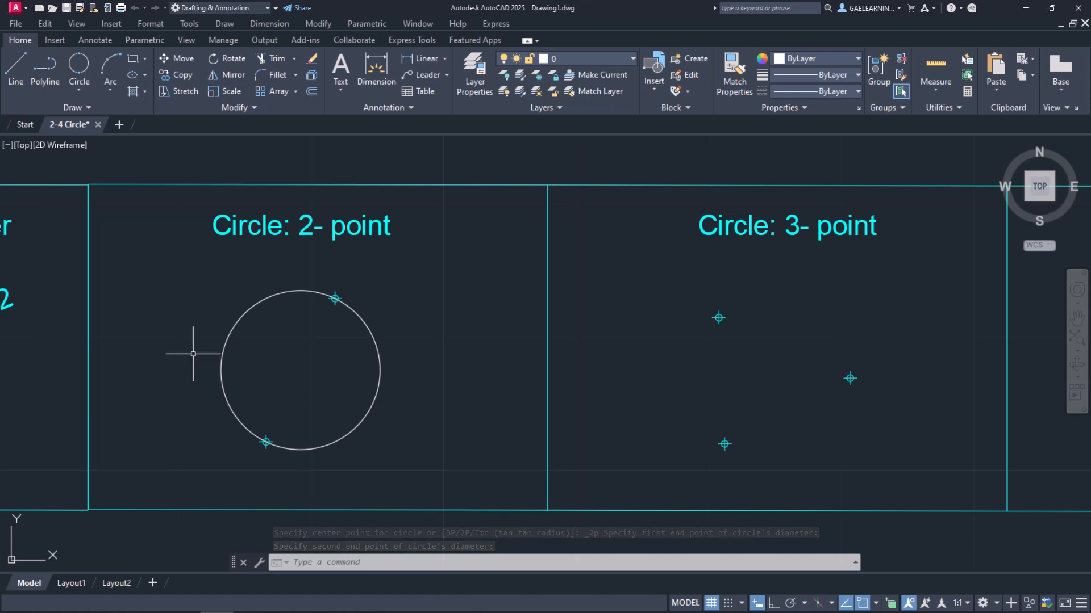
- Draw a 3-Point circle through the three point markers in the "Circle: 3- point" frame
{"action": "left_click", "coordinate": [79, 89]}
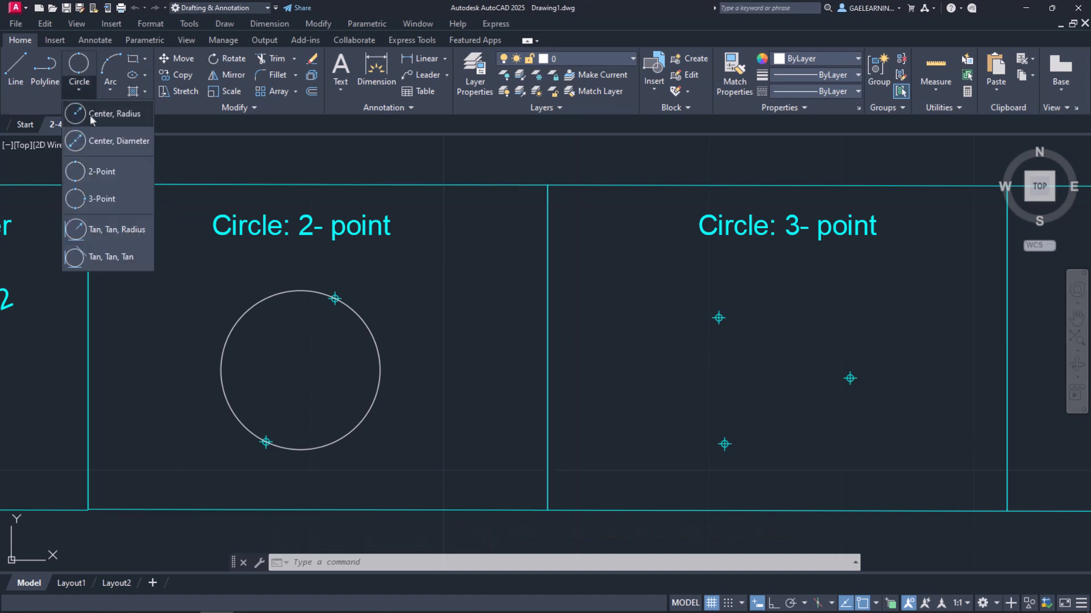
{"action": "left_click", "coordinate": [100, 199]}
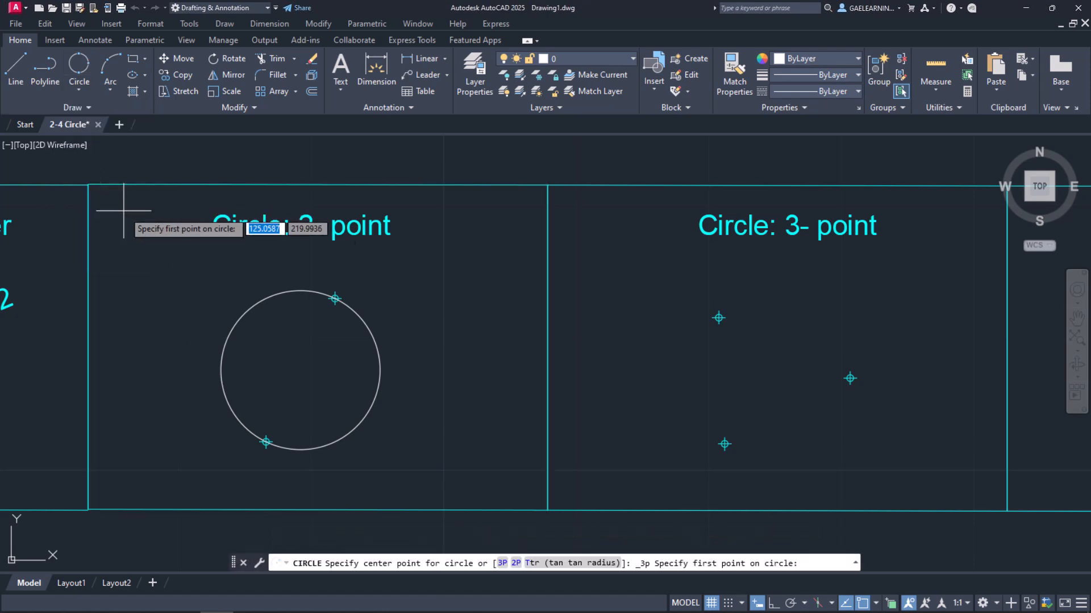
{"action": "left_click", "coordinate": [718, 318]}
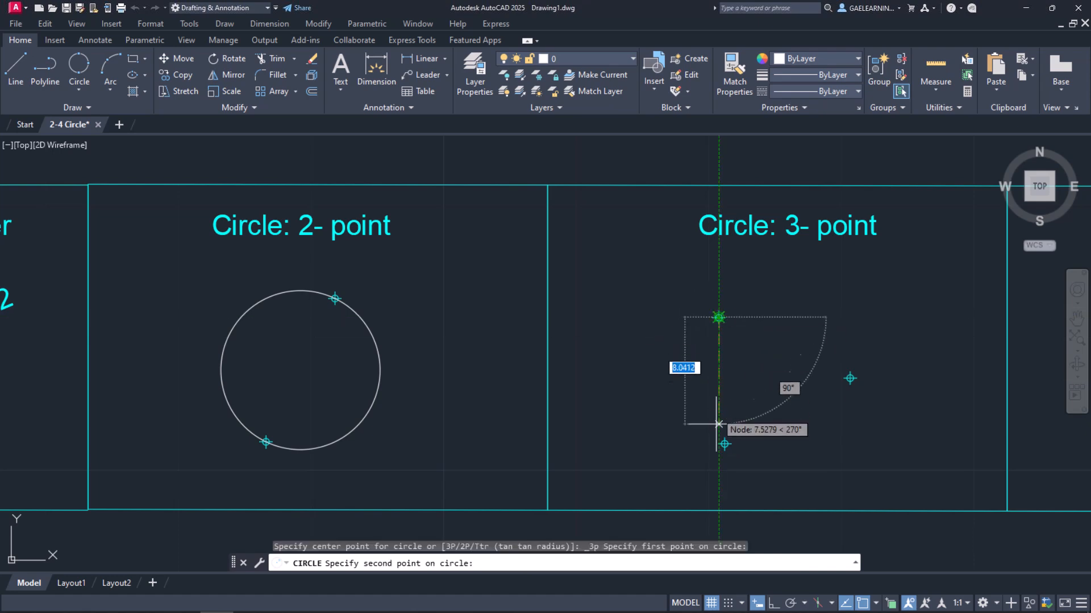
{"action": "left_click", "coordinate": [724, 444]}
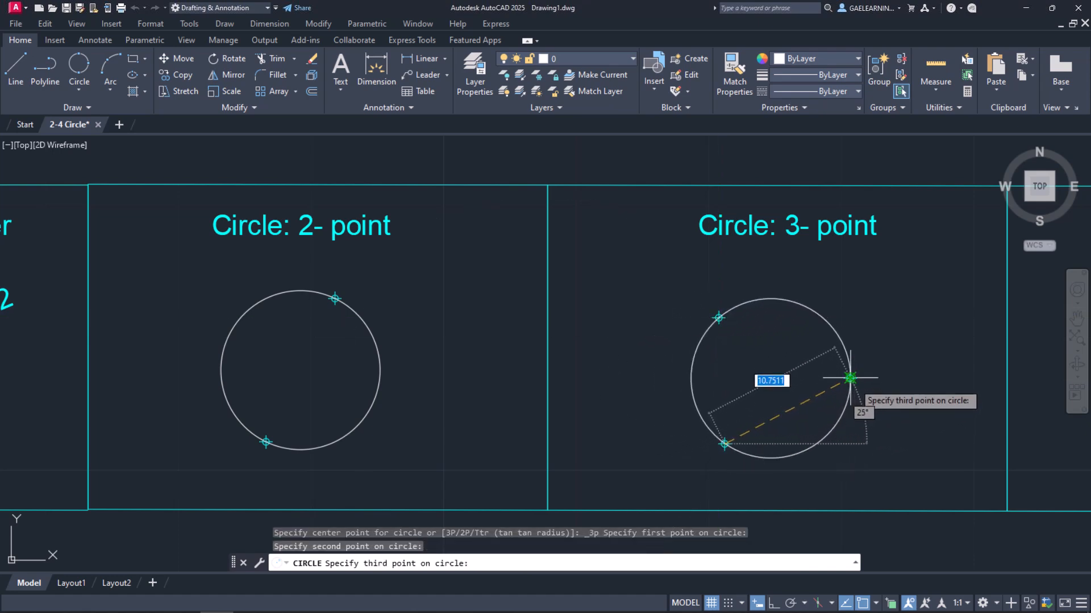
{"action": "left_click", "coordinate": [850, 378]}
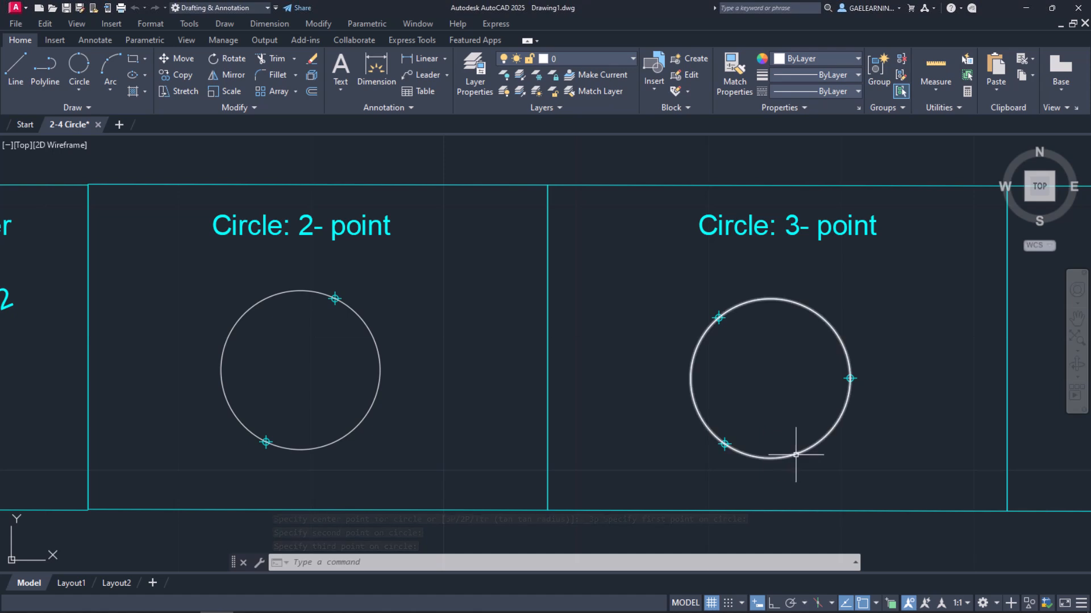
- Draw a Tan, Tan, Radius circle of radius 5 tangent to the sloped and horizontal lines in the "Tan, tan, radius" frame
{"action": "mouse_move", "coordinate": [969, 406]}
{"action": "middle_mouse_down"}
{"action": "mouse_move", "coordinate": [669, 384]}
{"action": "mouse_move", "coordinate": [154, 385]}
{"action": "mouse_move", "coordinate": [32, 398]}
{"action": "middle_mouse_up"}
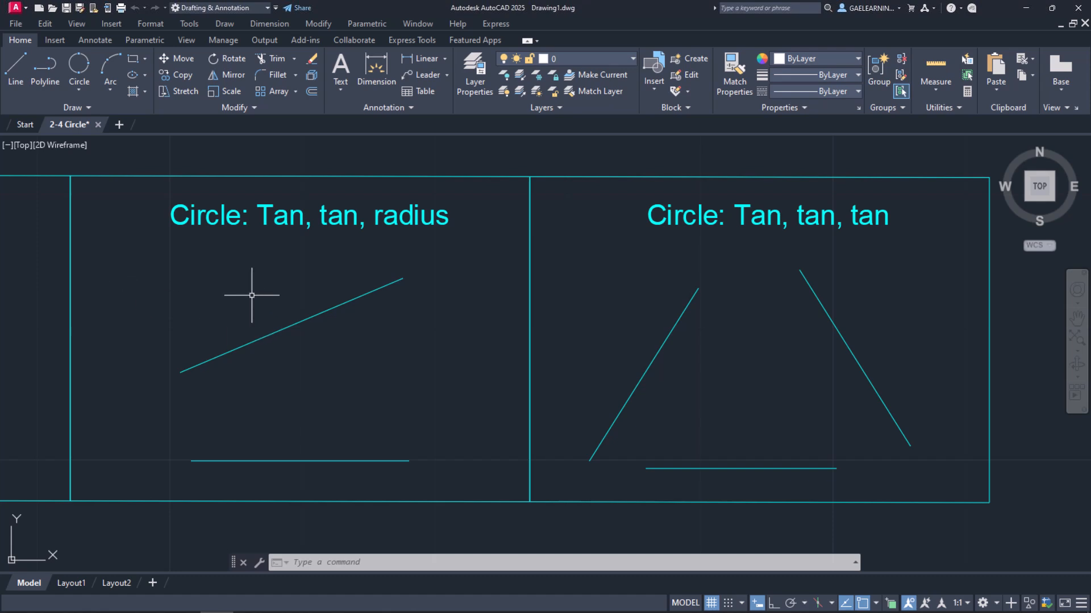
{"action": "left_click", "coordinate": [68, 90]}
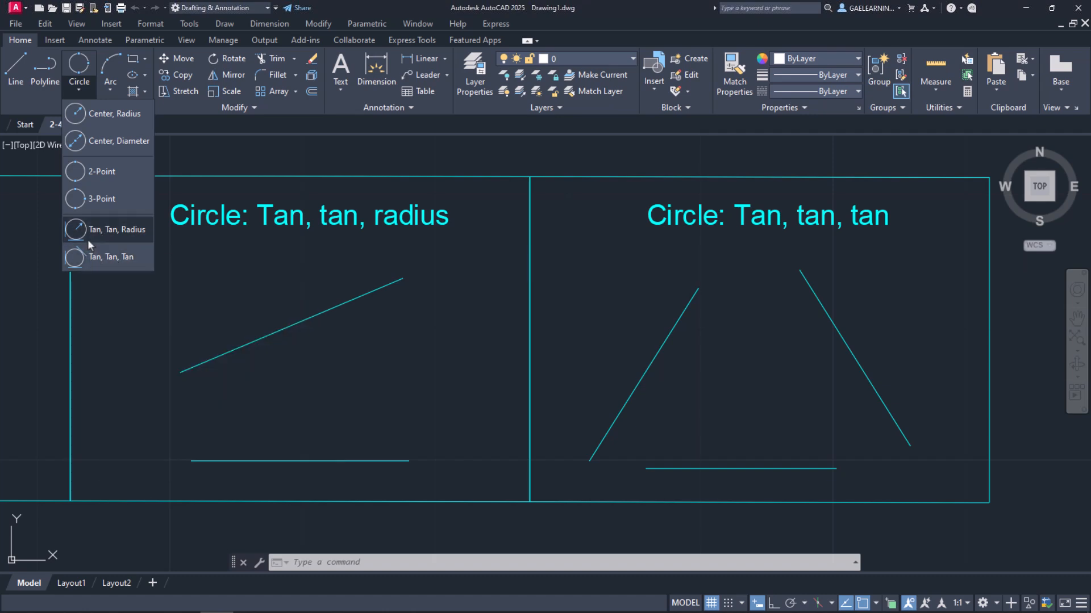
{"action": "left_click", "coordinate": [86, 257]}
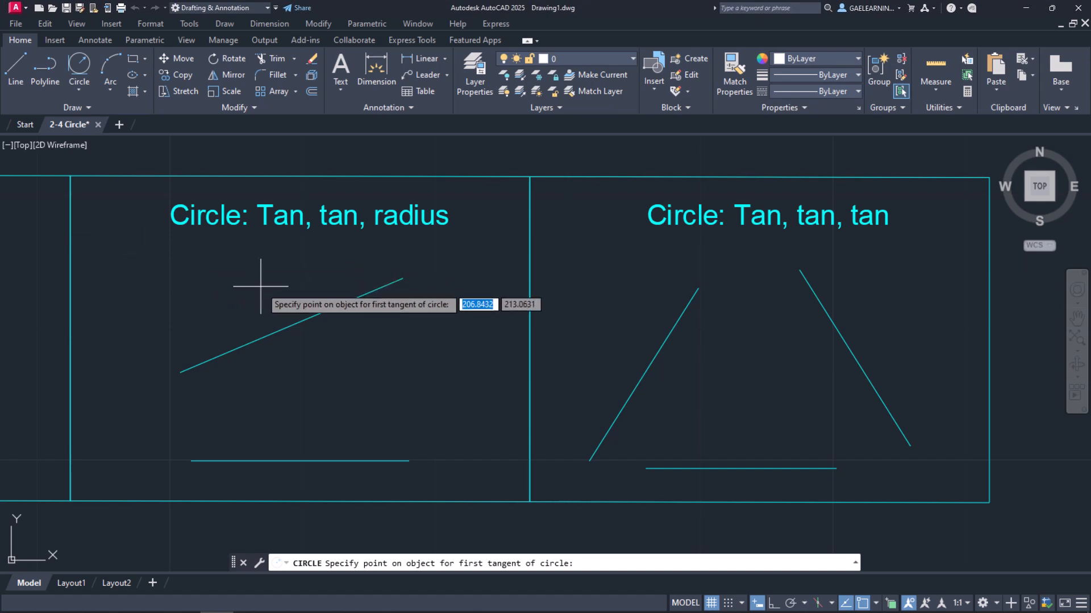
{"action": "left_click", "coordinate": [324, 313]}
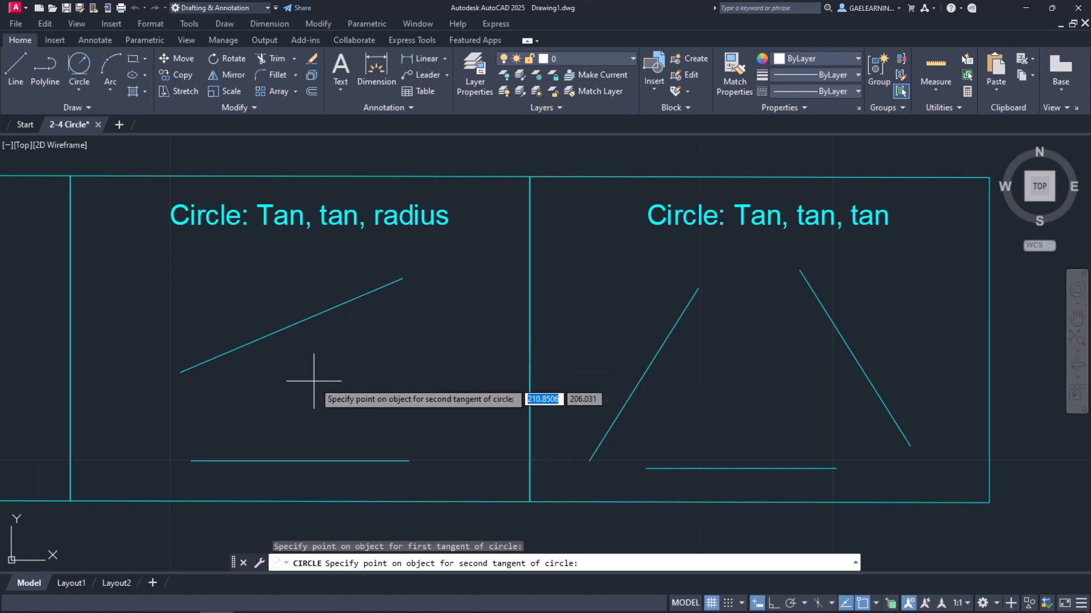
{"action": "left_click", "coordinate": [267, 459]}
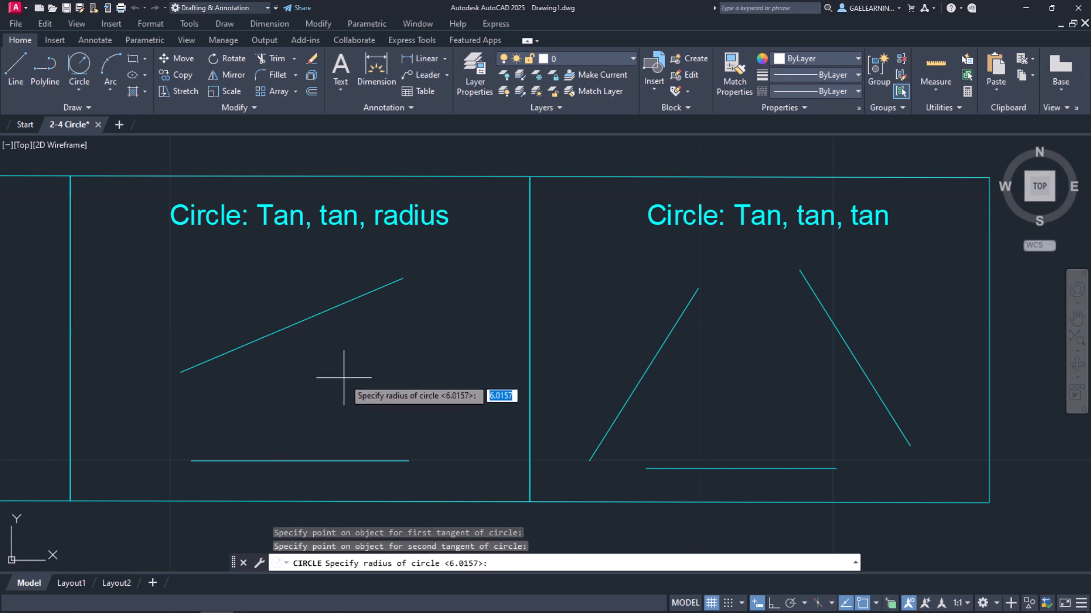
{"action": "type", "text": "5"}
{"action": "key", "text": "Return"}
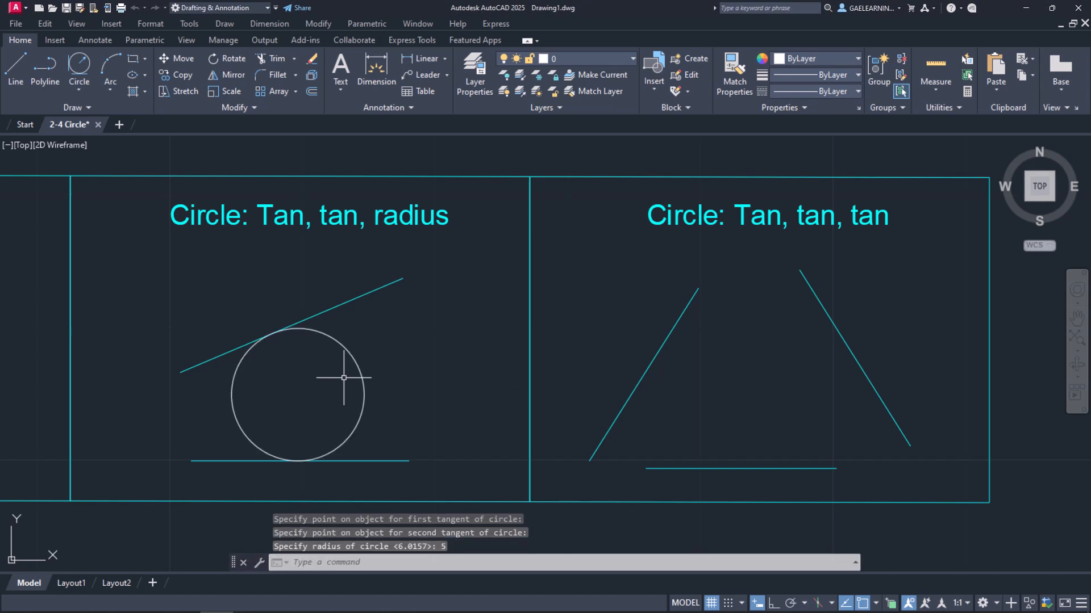
- Draw a Tan, Tan, Tan circle tangent to the two sloped lines and the horizontal line in the "Tan, tan, tan" frame
{"action": "left_click", "coordinate": [79, 89]}
{"action": "left_click", "coordinate": [98, 259]}
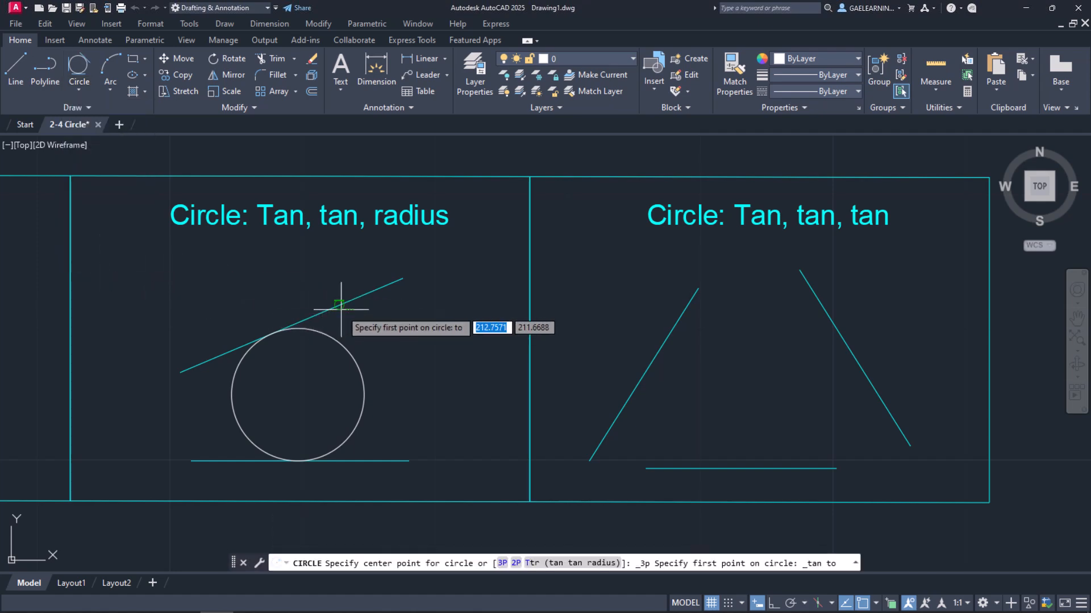
{"action": "left_click", "coordinate": [652, 361]}
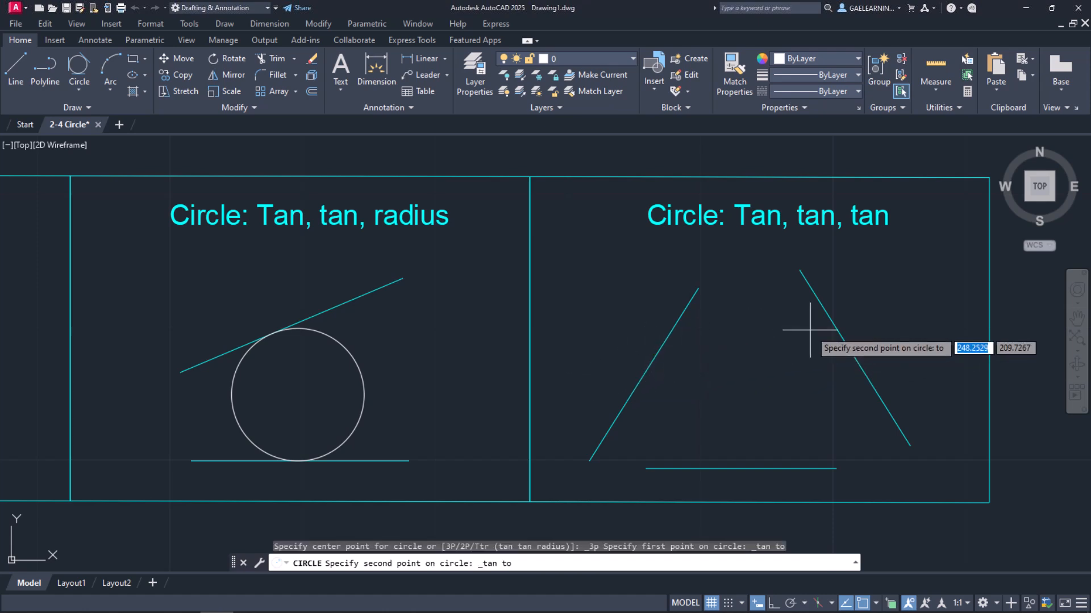
{"action": "left_click", "coordinate": [834, 328]}
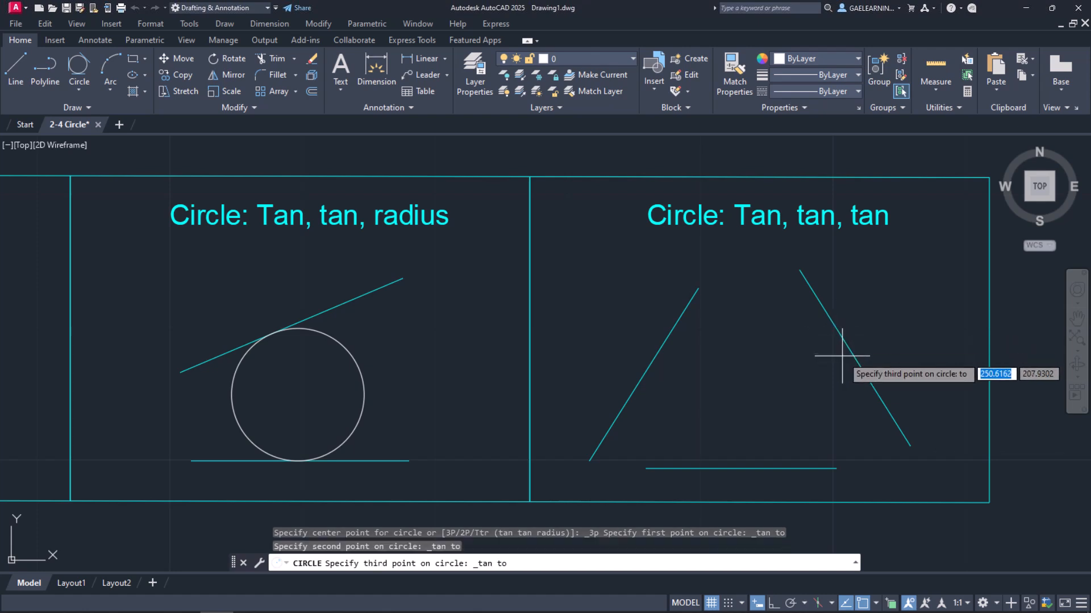
{"action": "left_click", "coordinate": [758, 467]}
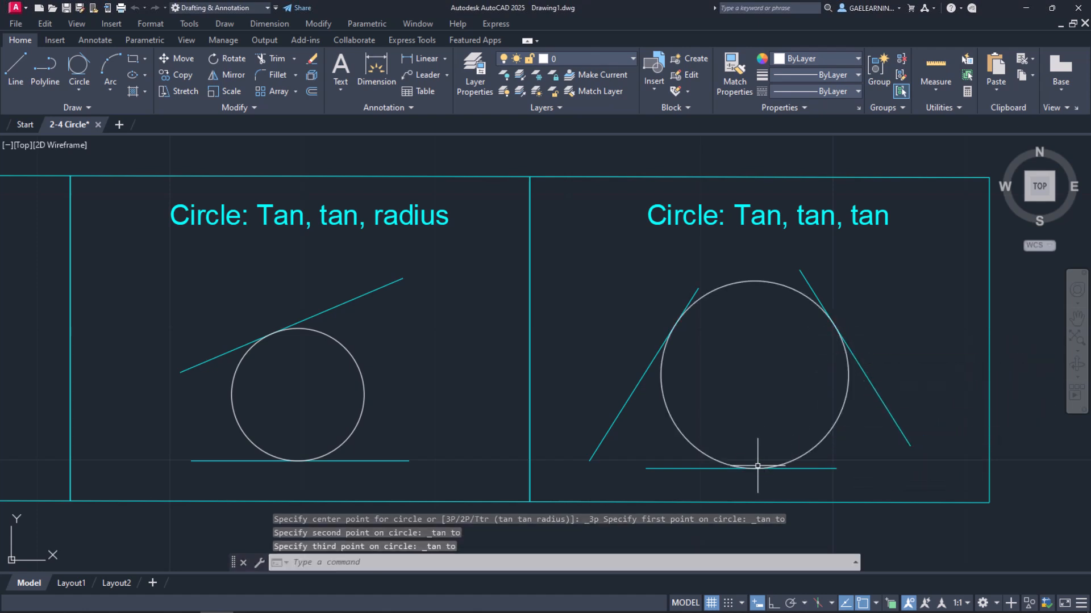